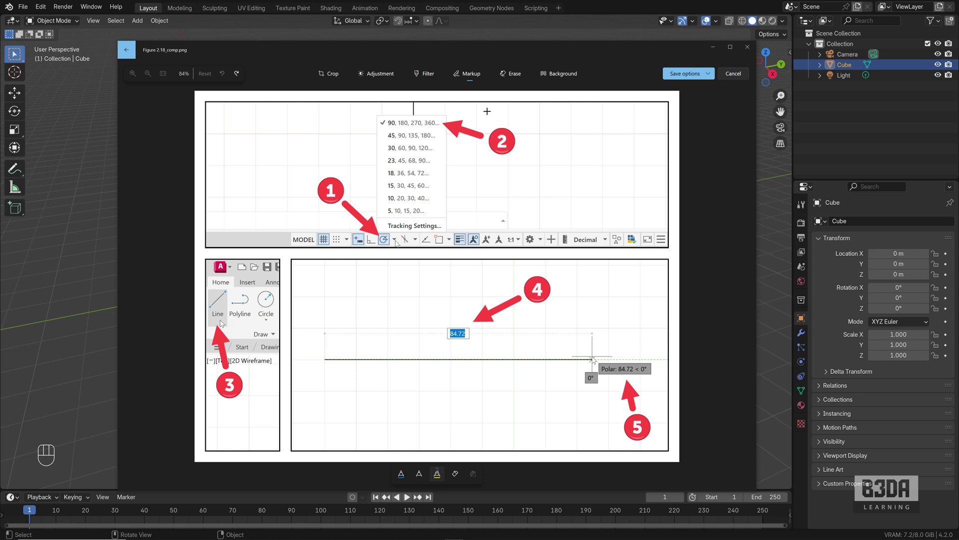
Circle the polar tracking icon, its angle list and the 0° snap tooltip in yellow.
{"action": "mouse_move", "coordinate": [346, 234]}
{"action": "left_mouse_down"}
{"action": "mouse_move", "coordinate": [341, 242]}
{"action": "mouse_move", "coordinate": [404, 255]}
{"action": "mouse_move", "coordinate": [402, 238]}
{"action": "left_mouse_up"}
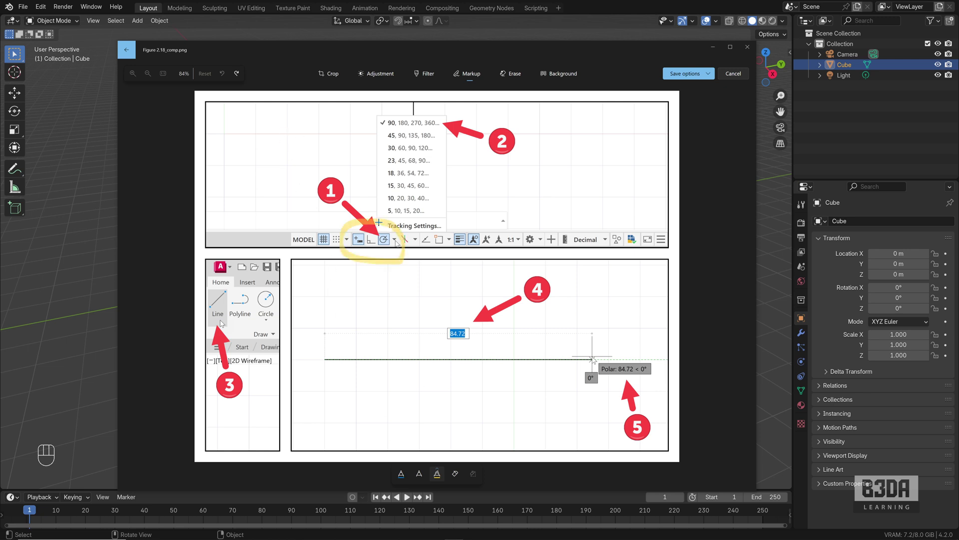
{"action": "mouse_move", "coordinate": [386, 106]}
{"action": "left_mouse_down"}
{"action": "mouse_move", "coordinate": [368, 110]}
{"action": "mouse_move", "coordinate": [352, 146]}
{"action": "mouse_move", "coordinate": [355, 196]}
{"action": "mouse_move", "coordinate": [381, 229]}
{"action": "left_mouse_up"}
{"action": "mouse_move", "coordinate": [448, 239]}
{"action": "left_mouse_down"}
{"action": "mouse_move", "coordinate": [480, 212]}
{"action": "mouse_move", "coordinate": [480, 163]}
{"action": "mouse_move", "coordinate": [461, 119]}
{"action": "mouse_move", "coordinate": [409, 97]}
{"action": "mouse_move", "coordinate": [382, 108]}
{"action": "left_mouse_up"}
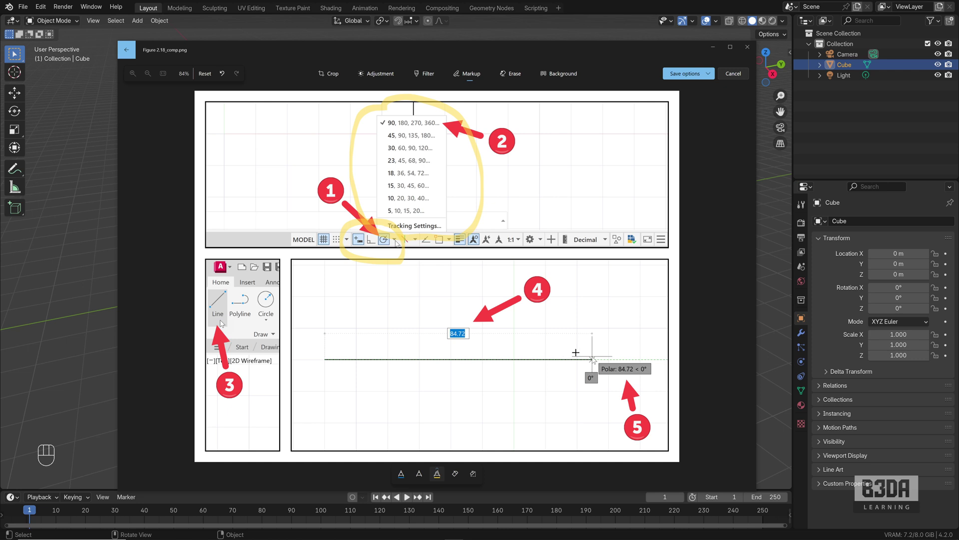
{"action": "mouse_move", "coordinate": [625, 342]}
{"action": "left_mouse_down"}
{"action": "mouse_move", "coordinate": [586, 342]}
{"action": "mouse_move", "coordinate": [566, 383]}
{"action": "mouse_move", "coordinate": [618, 408]}
{"action": "mouse_move", "coordinate": [661, 399]}
{"action": "mouse_move", "coordinate": [662, 368]}
{"action": "mouse_move", "coordinate": [614, 342]}
{"action": "left_mouse_up"}
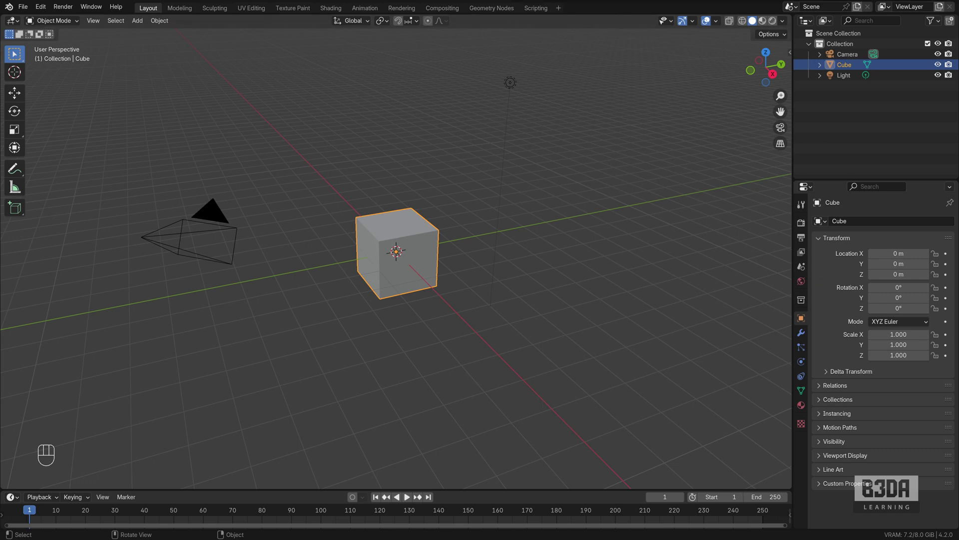
Delete the default camera, light and cube, then switch to top view.
{"action": "left_click_drag", "start_coordinate": [131, 60], "coordinate": [589, 392]}
{"action": "key", "text": "Delete"}
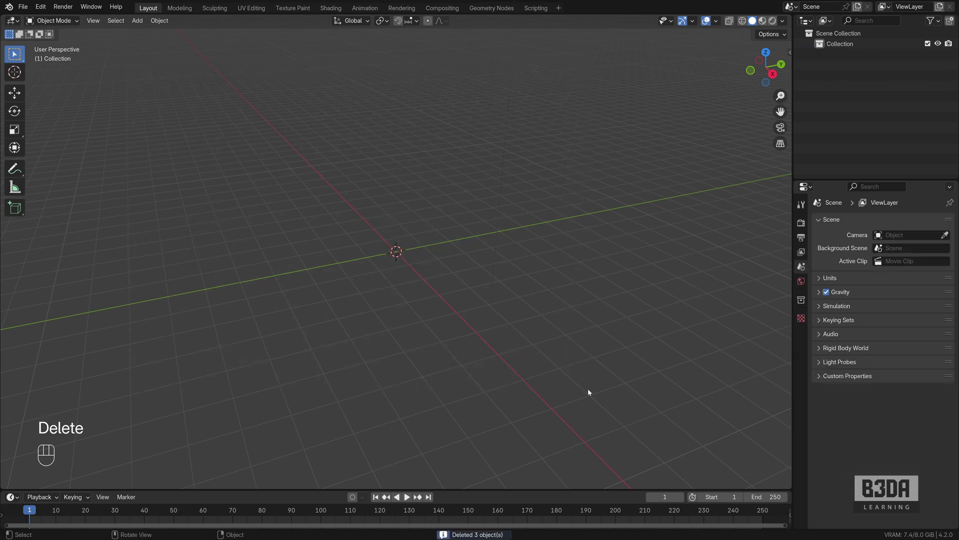
{"action": "key", "text": "KP_7"}
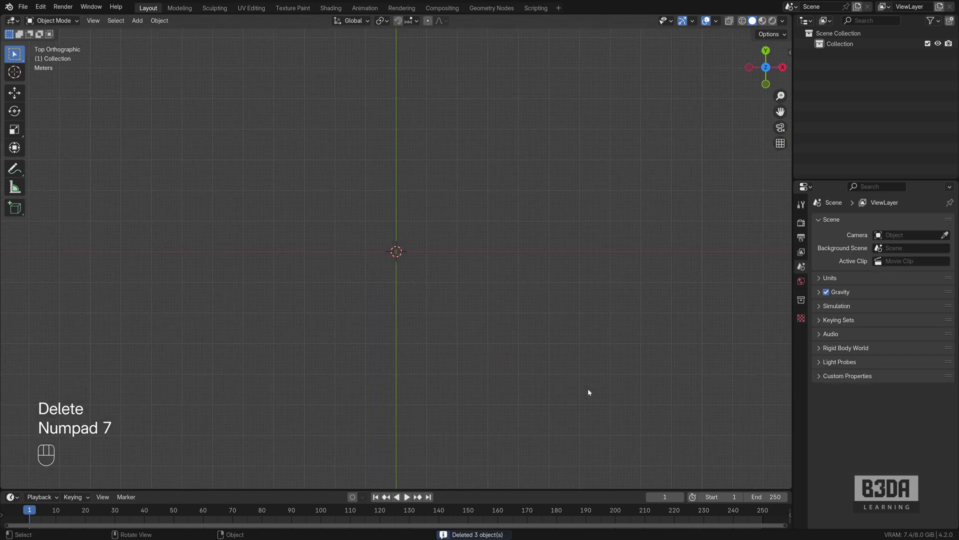
Add a mesh plane at the origin and zoom in on it.
{"action": "key", "text": "shift+a"}
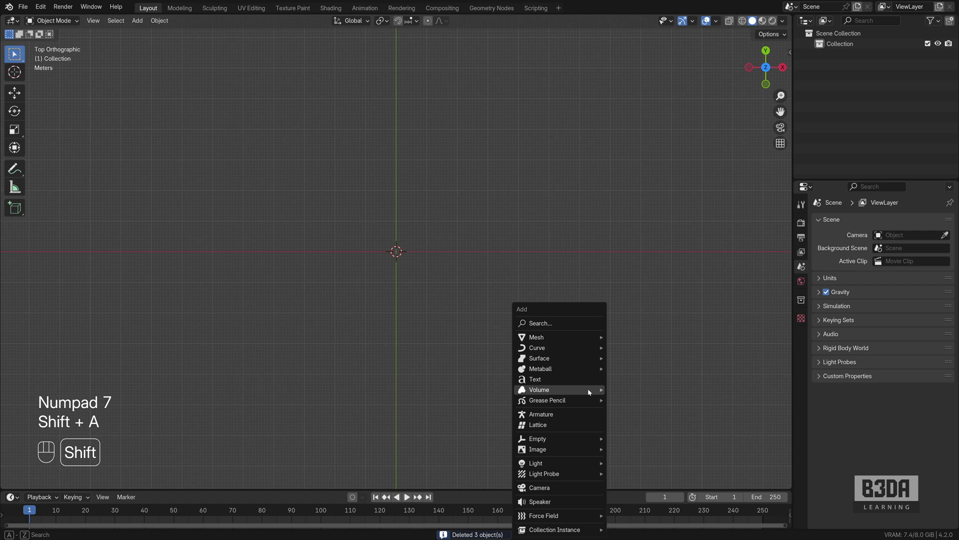
{"action": "mouse_move", "coordinate": [575, 337]}
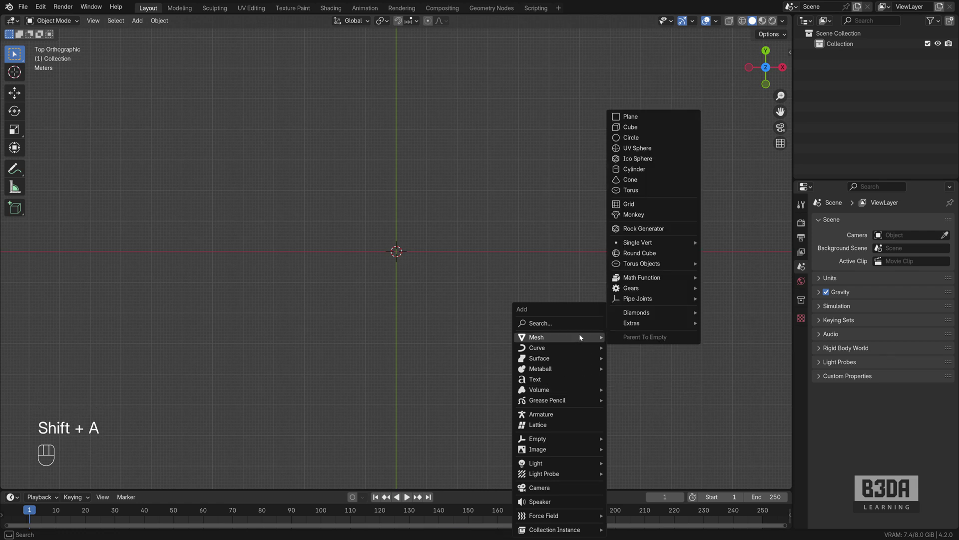
{"action": "left_click", "coordinate": [657, 115]}
{"action": "scroll", "coordinate": [452, 243], "scroll_direction": "up", "scroll_amount": 1}
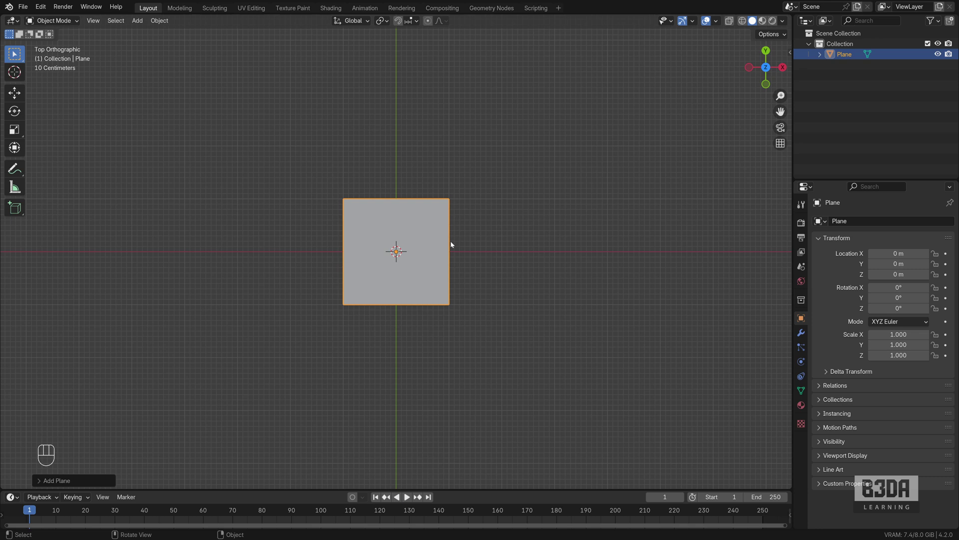
In Edit Mode, duplicate the plane's left edge and place the copy left of the square.
{"action": "key", "text": "Tab"}
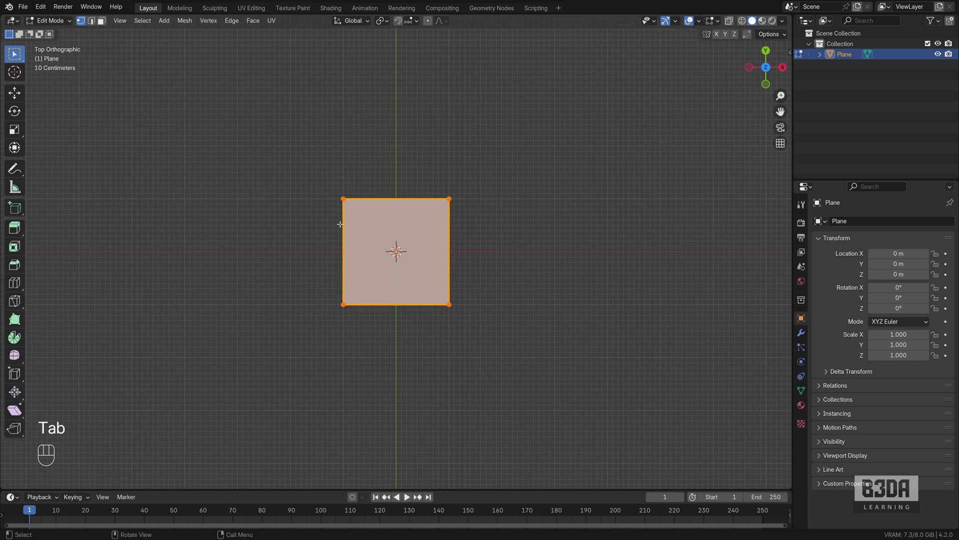
{"action": "left_click", "coordinate": [316, 162]}
{"action": "left_click_drag", "start_coordinate": [317, 156], "coordinate": [364, 443]}
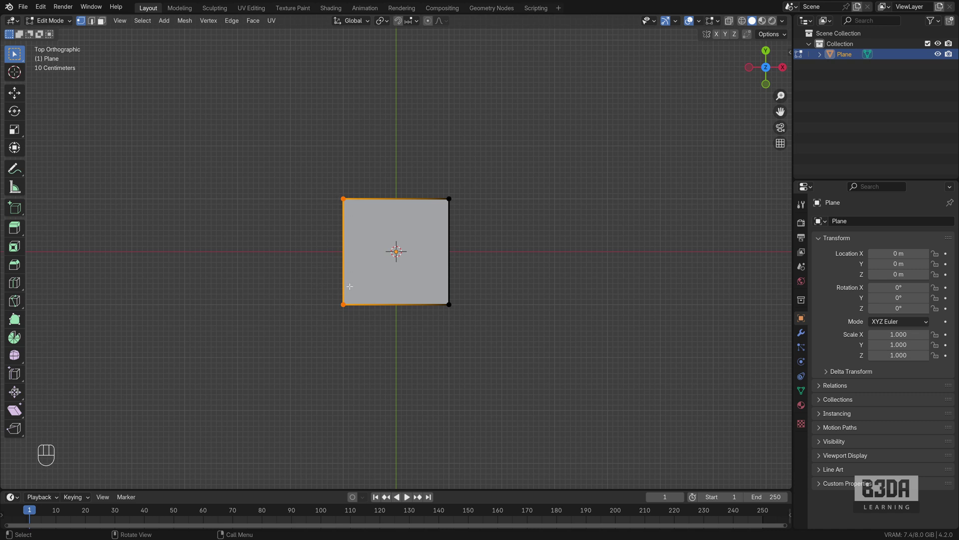
{"action": "key", "text": "shift+d"}
{"action": "left_click", "coordinate": [279, 278]}
{"action": "middle_click_drag", "start_coordinate": [278, 277], "coordinate": [427, 265], "text": "shift"}
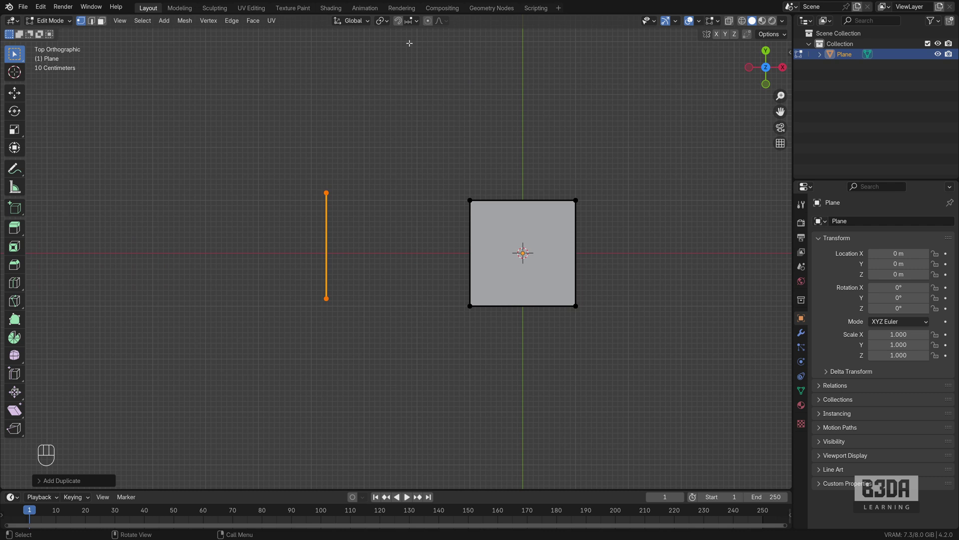
Enable snapping, let it affect rotation, and set the rotation increment to 45°.
{"action": "left_click", "coordinate": [418, 21]}
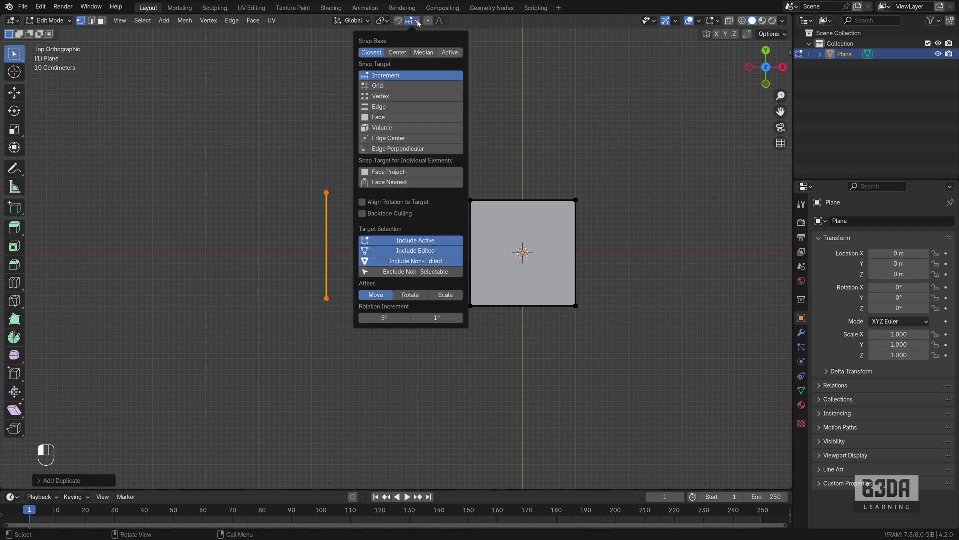
{"action": "left_click", "coordinate": [398, 21]}
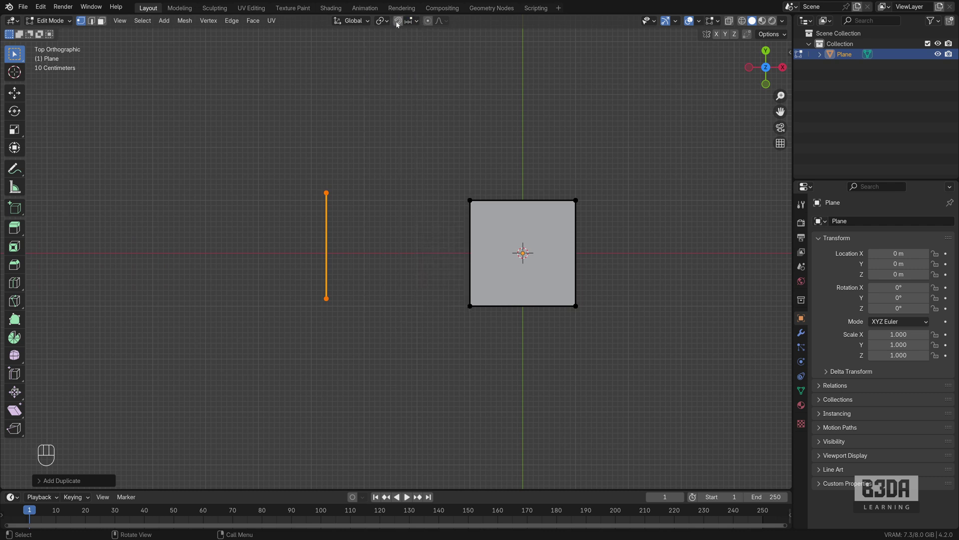
{"action": "left_click", "coordinate": [416, 21]}
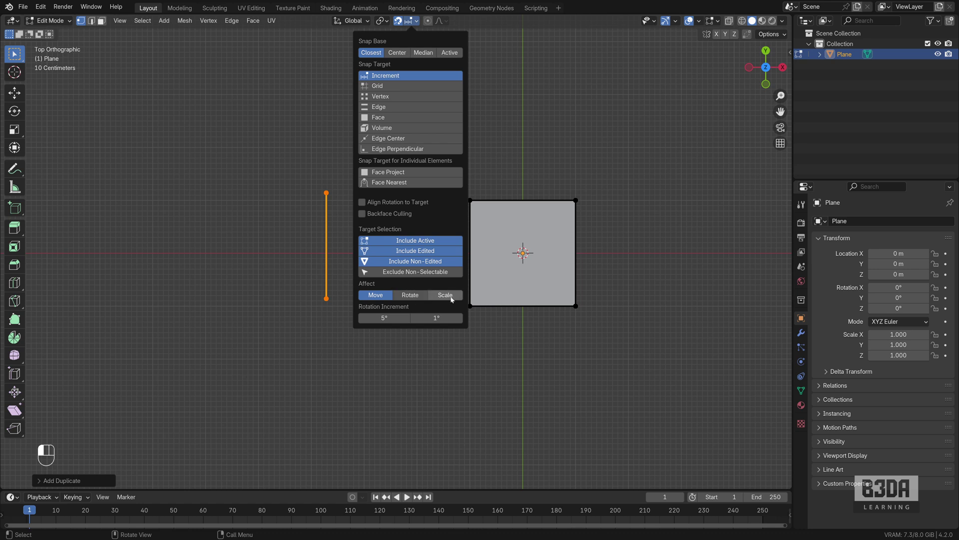
{"action": "left_click", "coordinate": [410, 295], "text": "shift"}
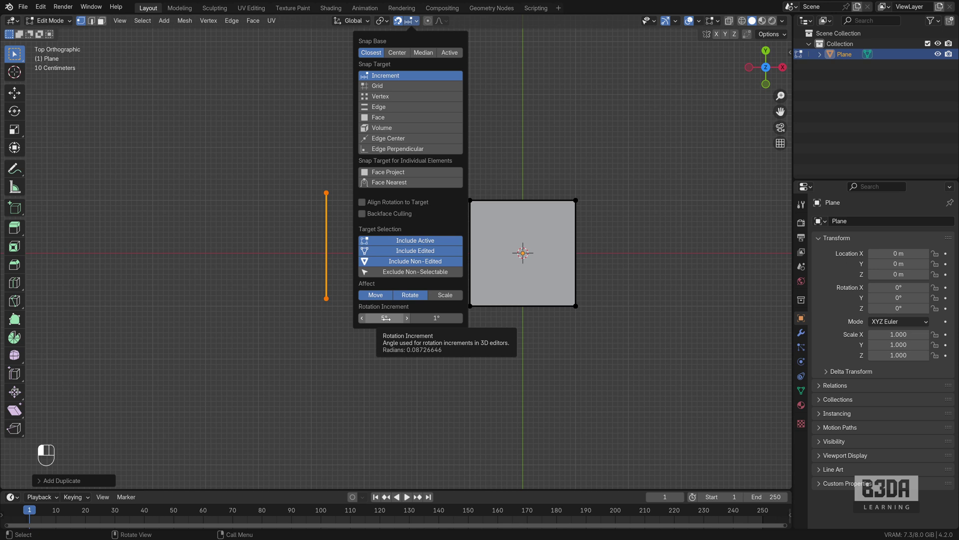
{"action": "left_click", "coordinate": [385, 317]}
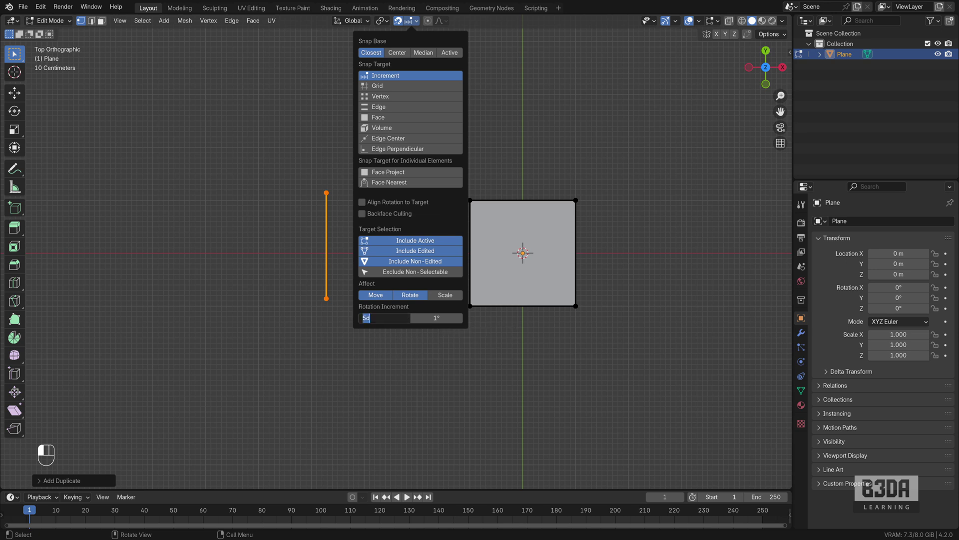
{"action": "type", "text": "45"}
{"action": "key", "text": "Return"}
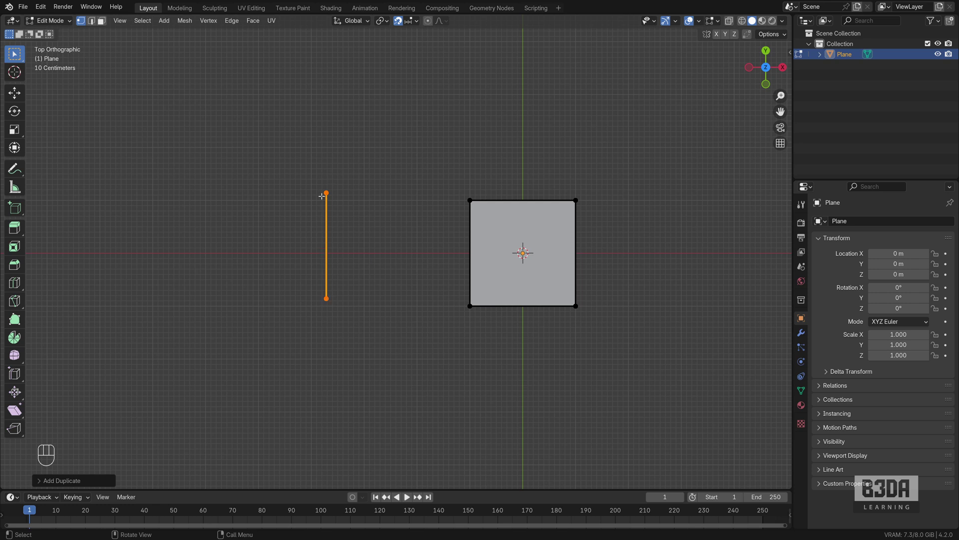
Place the 3D cursor on the edge copy's bottom vertex with Cursor to Selected.
{"action": "left_click", "coordinate": [327, 298]}
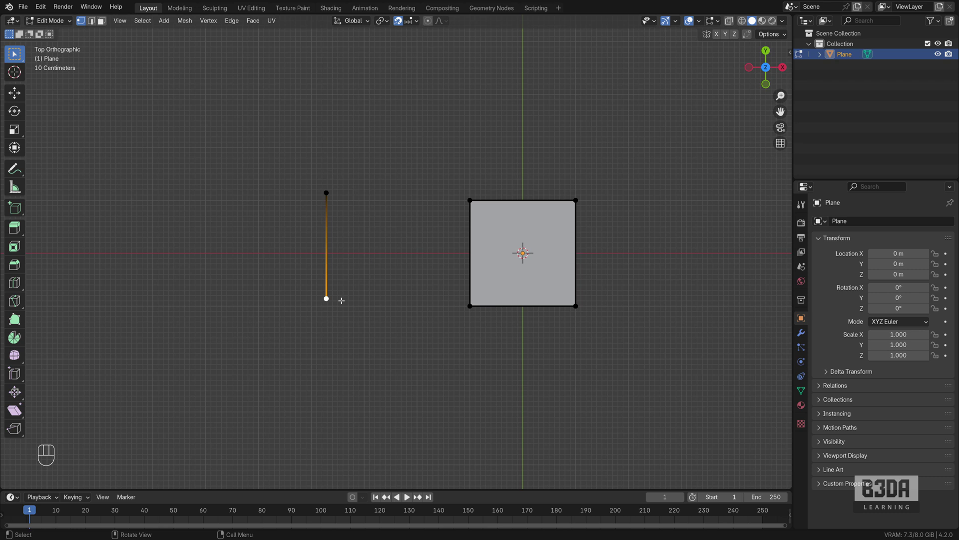
{"action": "key", "text": "shift+s"}
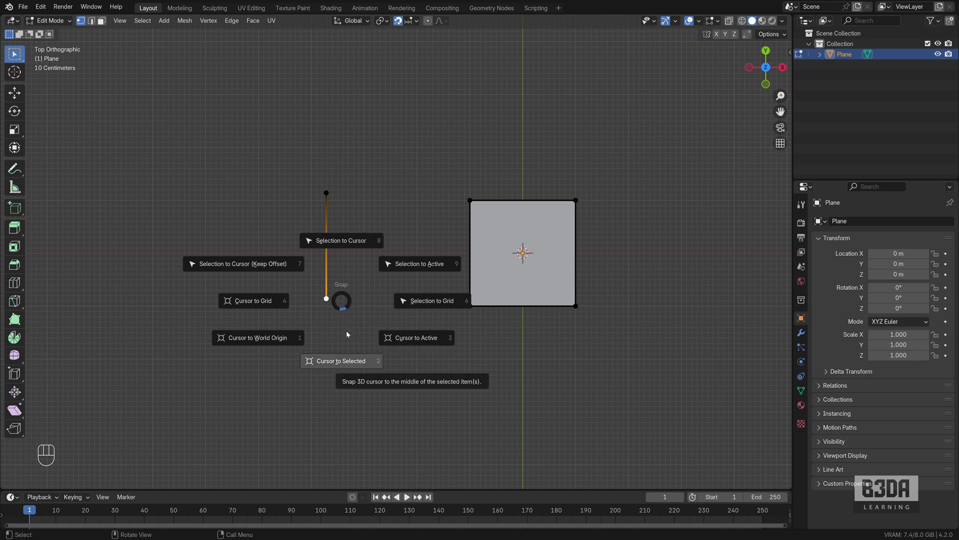
{"action": "left_click", "coordinate": [337, 360]}
Select the whole edge, set the pivot point to 3D Cursor, and start a Z rotation.
{"action": "left_click_drag", "start_coordinate": [313, 167], "coordinate": [361, 377]}
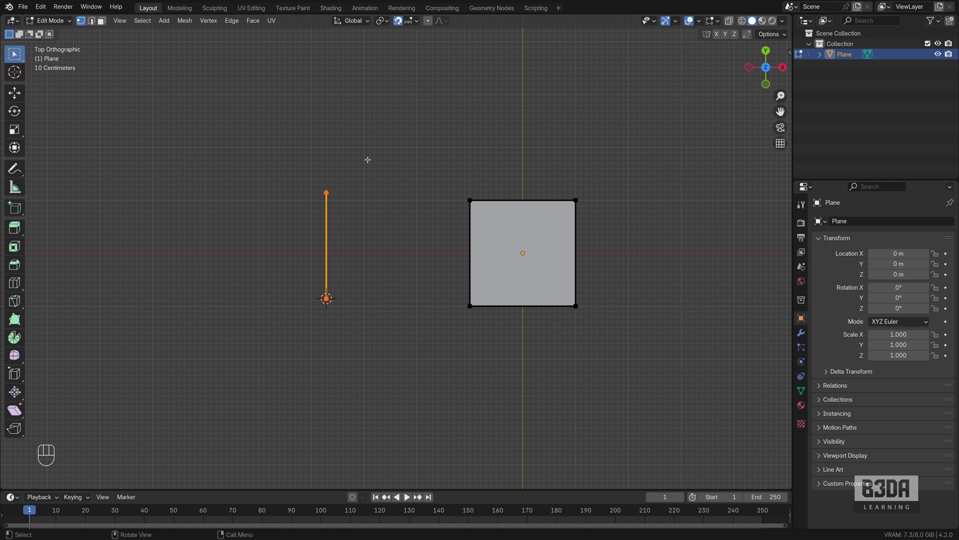
{"action": "left_click", "coordinate": [383, 20]}
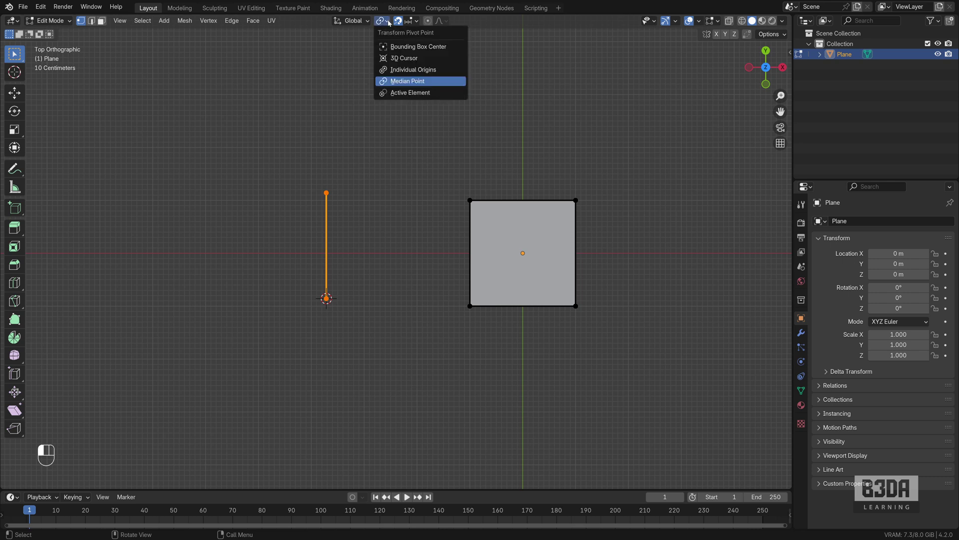
{"action": "left_click", "coordinate": [405, 58]}
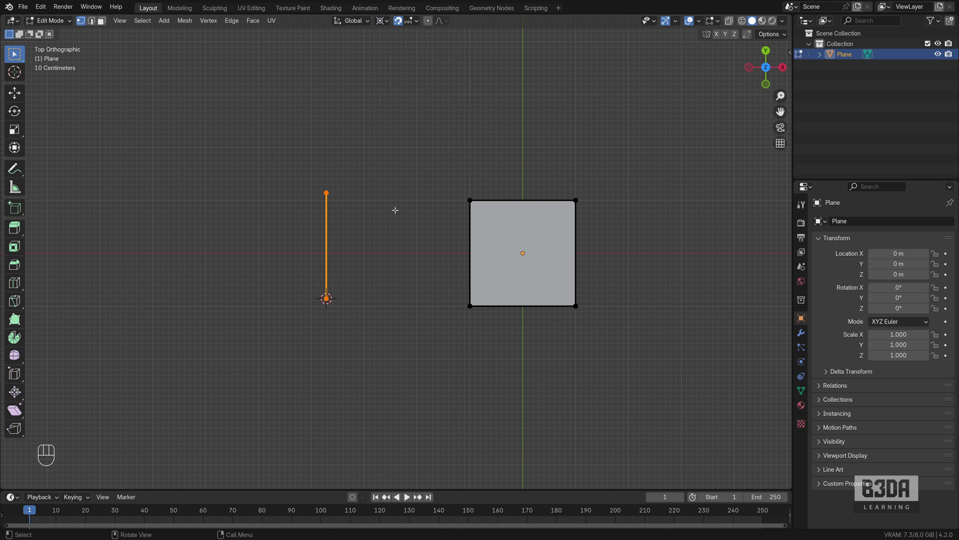
{"action": "key", "text": "r"}
{"action": "key", "text": "z"}
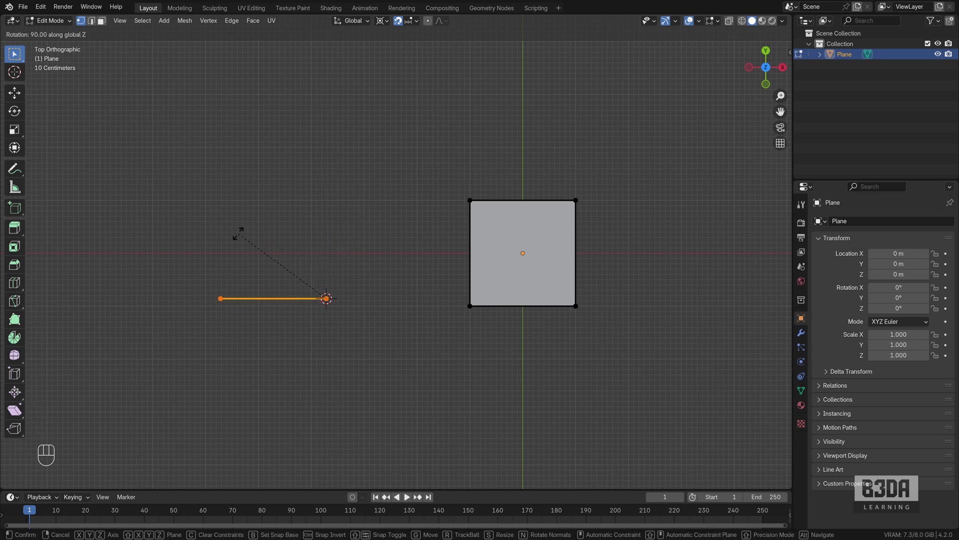
Confirm the edge's rotation once it snaps to 45°.
{"action": "left_click", "coordinate": [383, 264]}
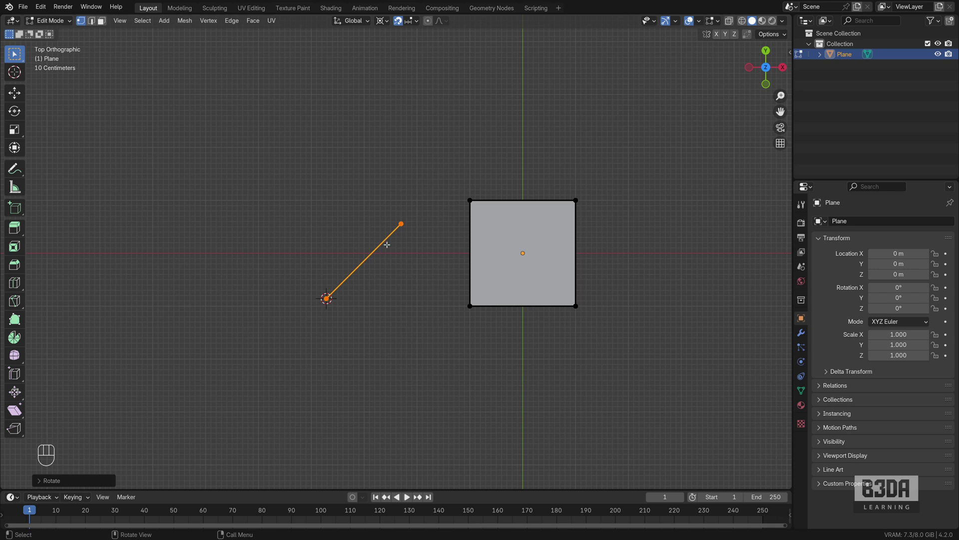
Duplicate the tilted edge up-left and put the 3D cursor on its lower-left vertex.
{"action": "key", "text": "shift+d"}
{"action": "left_click", "coordinate": [236, 241]}
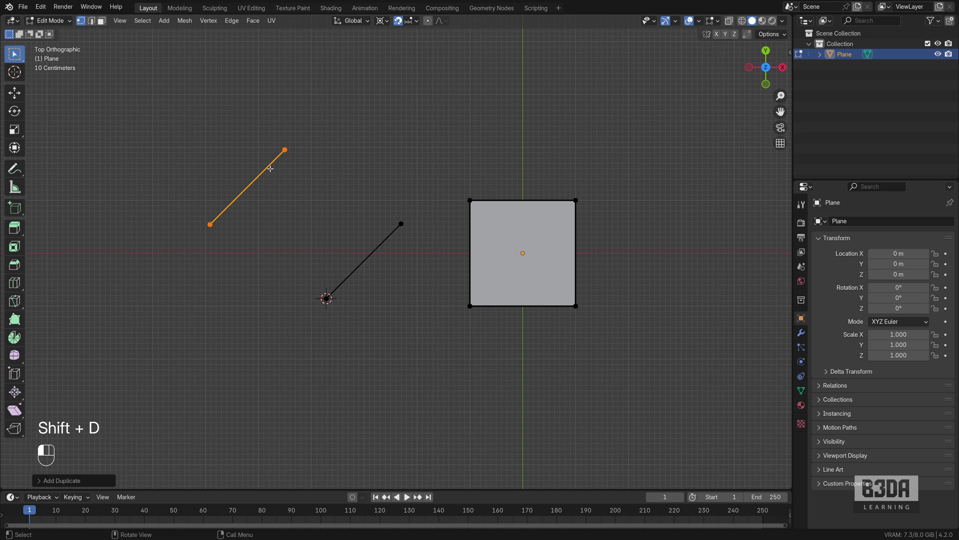
{"action": "left_click", "coordinate": [210, 225]}
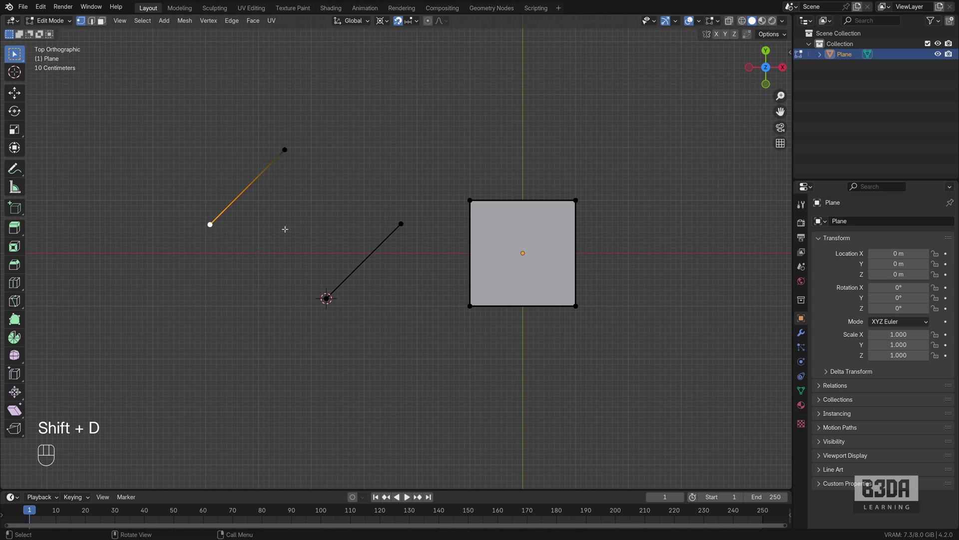
{"action": "key", "text": "shift+s"}
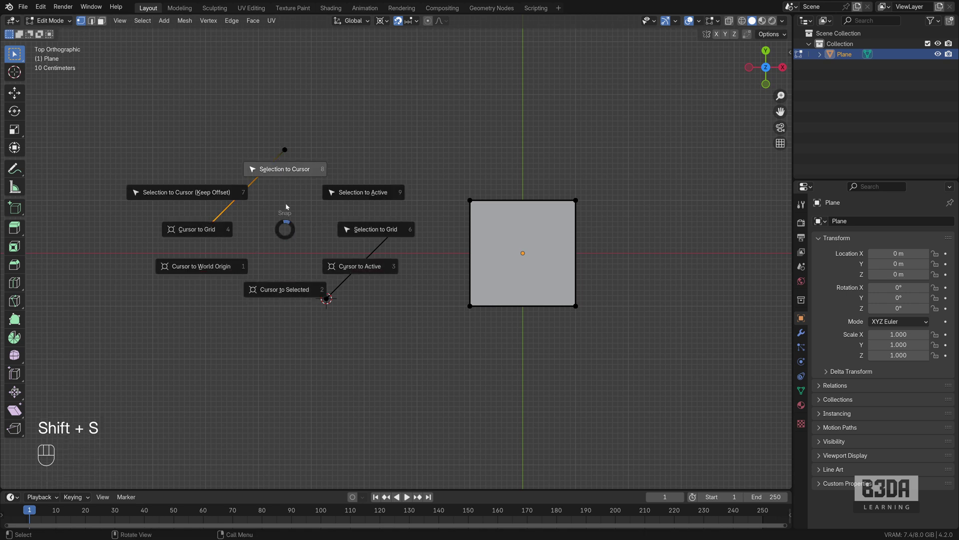
{"action": "left_click", "coordinate": [283, 289]}
Rotate the copied edge around Z about the cursor so it points up and left.
{"action": "left_click_drag", "start_coordinate": [194, 132], "coordinate": [318, 258]}
{"action": "key", "text": "r"}
{"action": "key", "text": "z"}
{"action": "left_click", "coordinate": [190, 158]}
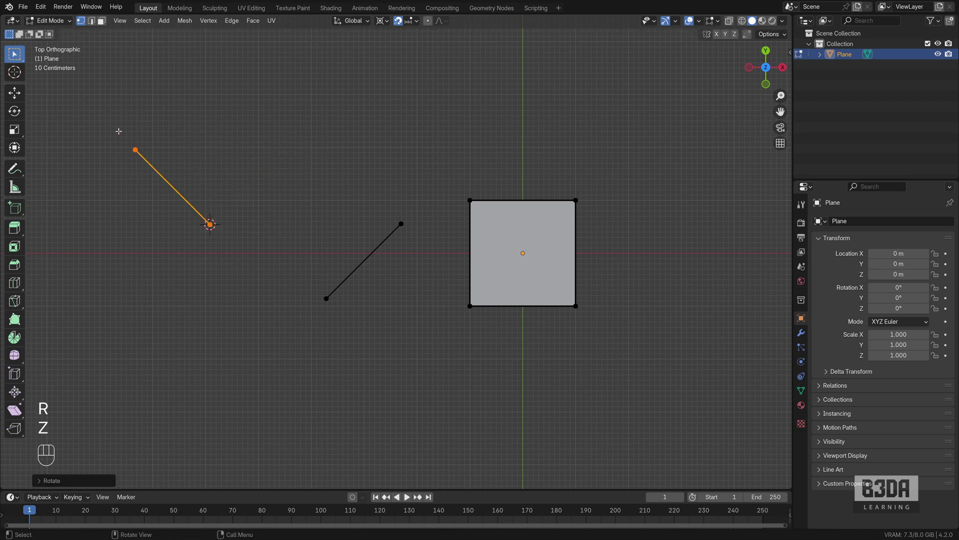
Snap the upper-left edge's end vertex onto the plane's top-right corner.
{"action": "left_click_drag", "start_coordinate": [118, 131], "coordinate": [253, 269]}
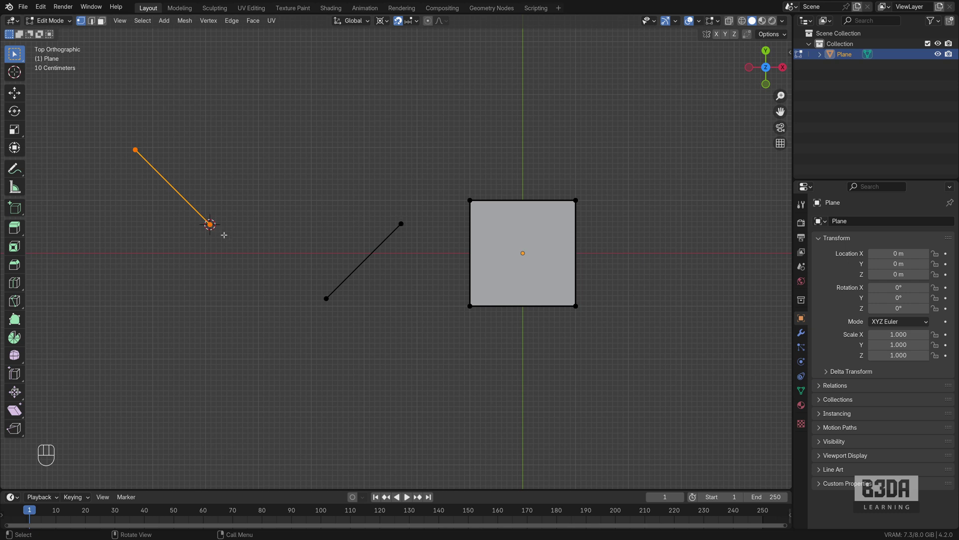
{"action": "key", "text": "g"}
{"action": "key", "text": "b"}
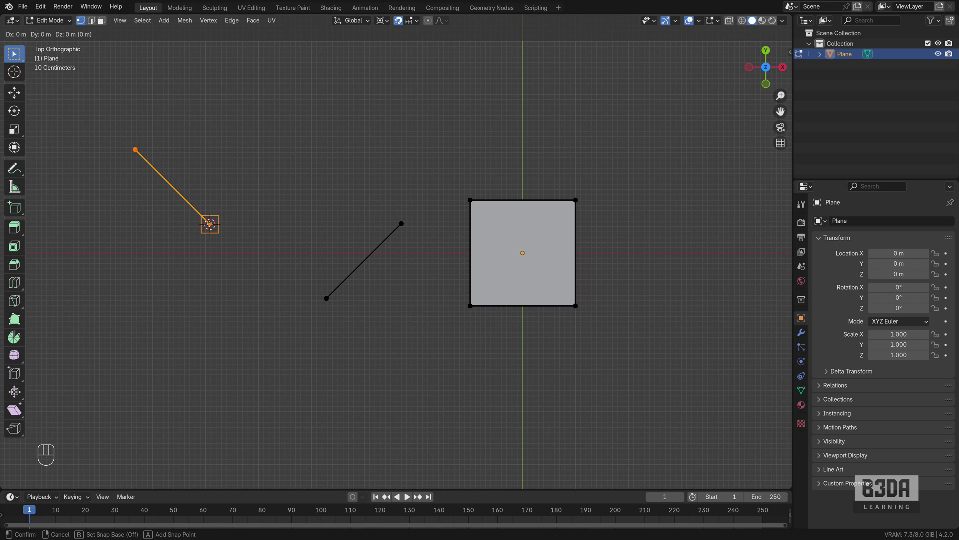
{"action": "left_click", "coordinate": [210, 224]}
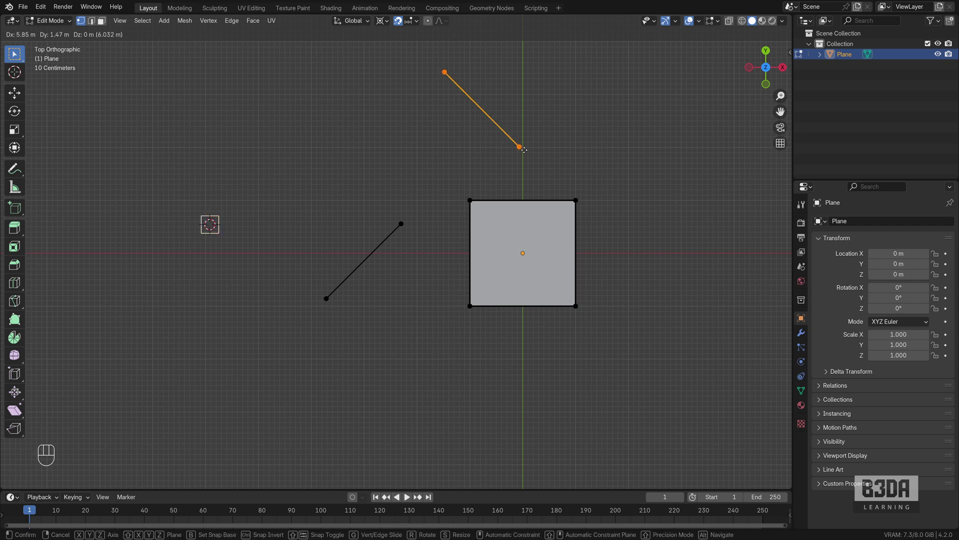
{"action": "left_click", "coordinate": [575, 199]}
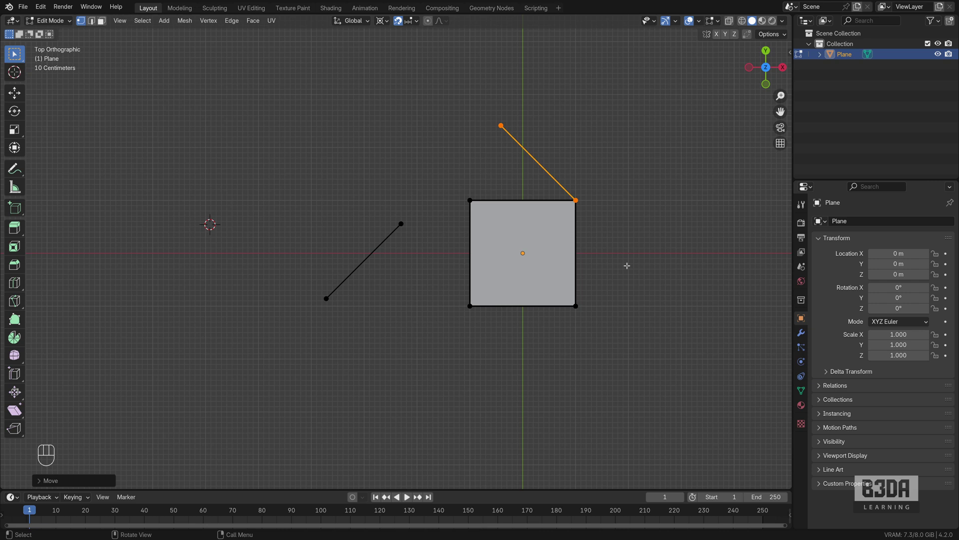
{"action": "left_click_drag", "start_coordinate": [272, 179], "coordinate": [418, 338]}
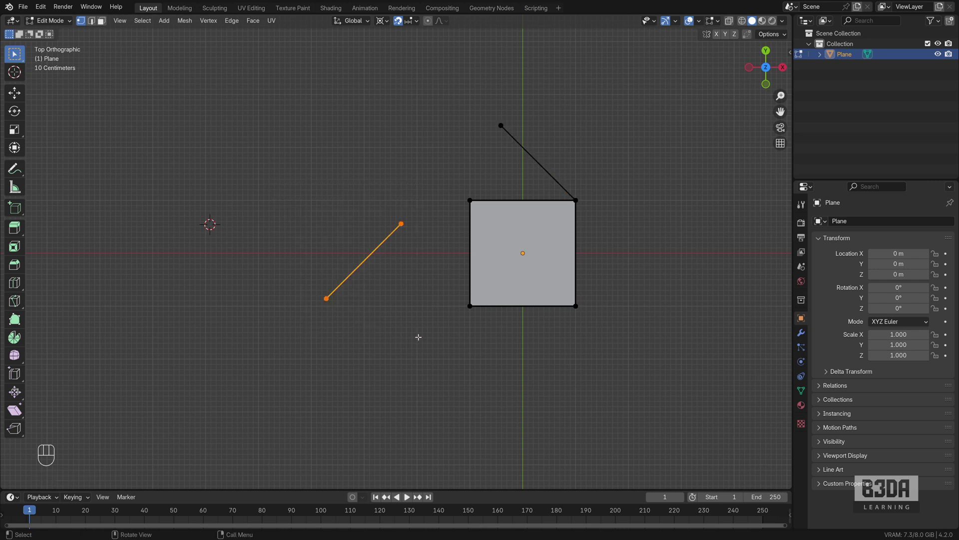
Snap the second edge's lower vertex onto the first edge's top vertex.
{"action": "key", "text": "g"}
{"action": "key", "text": "b"}
{"action": "left_click", "coordinate": [328, 301]}
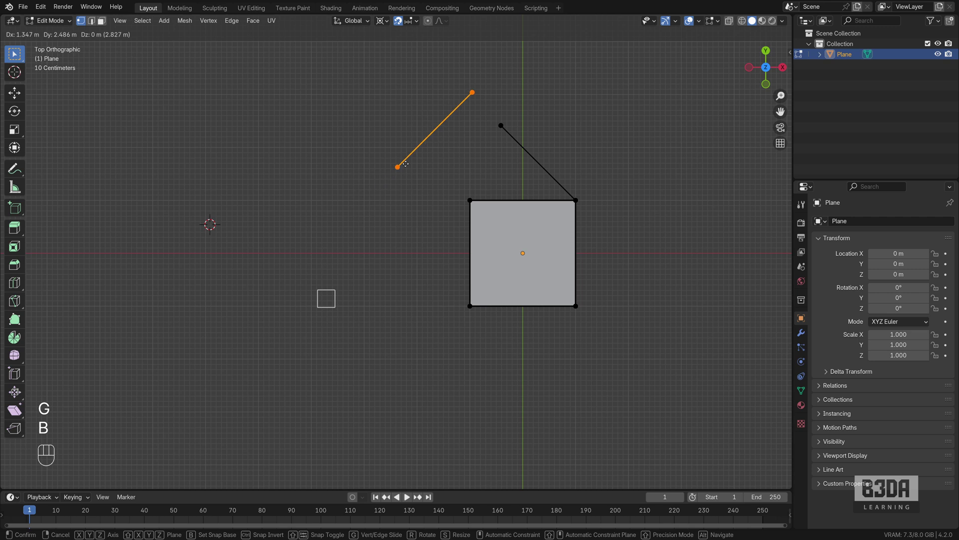
{"action": "left_click", "coordinate": [502, 126]}
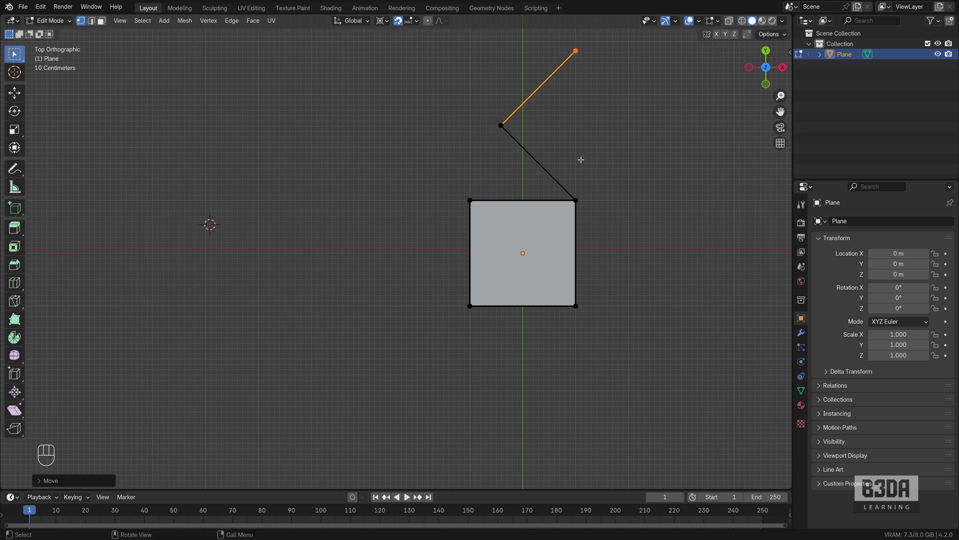
Recentre the view and select the whole connected zig-zag chain with Ctrl+L.
{"action": "scroll", "coordinate": [580, 156], "scroll_direction": "down", "scroll_amount": 1}
{"action": "middle_click_drag", "start_coordinate": [580, 157], "coordinate": [409, 233], "text": "shift"}
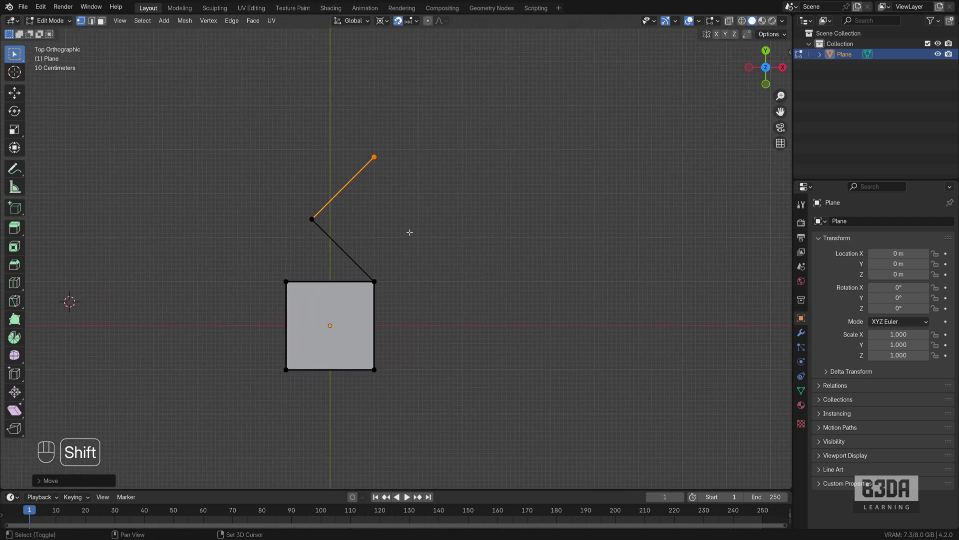
{"action": "left_click_drag", "start_coordinate": [401, 136], "coordinate": [279, 237]}
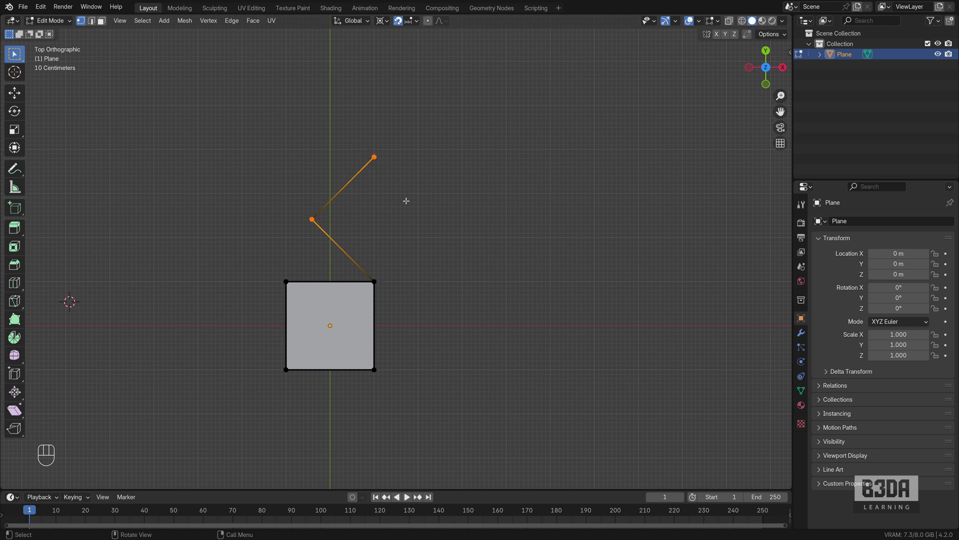
{"action": "key", "text": "ctrl+l"}
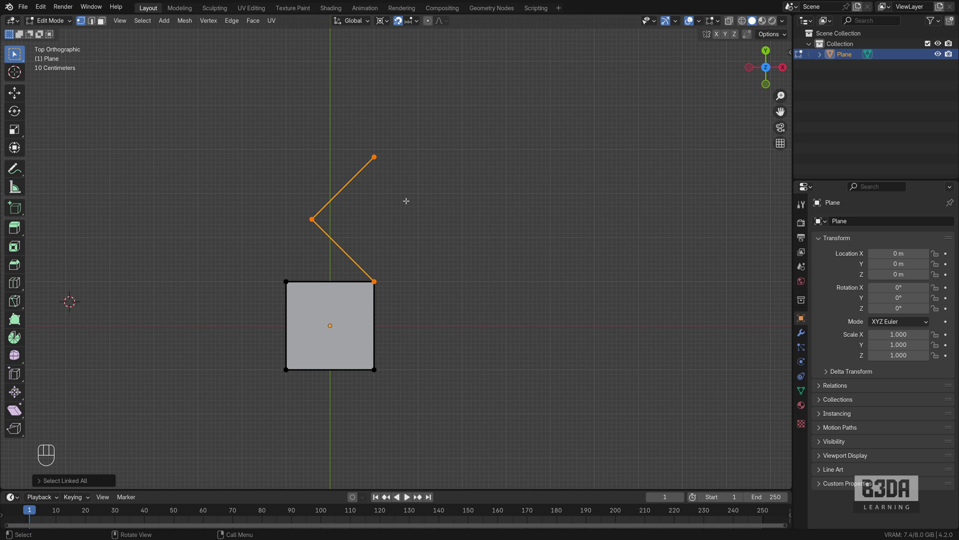
Duplicate the zig-zag and snap the copy's lower vertex onto the original chain's top.
{"action": "key", "text": "shift+d"}
{"action": "left_click", "coordinate": [537, 178]}
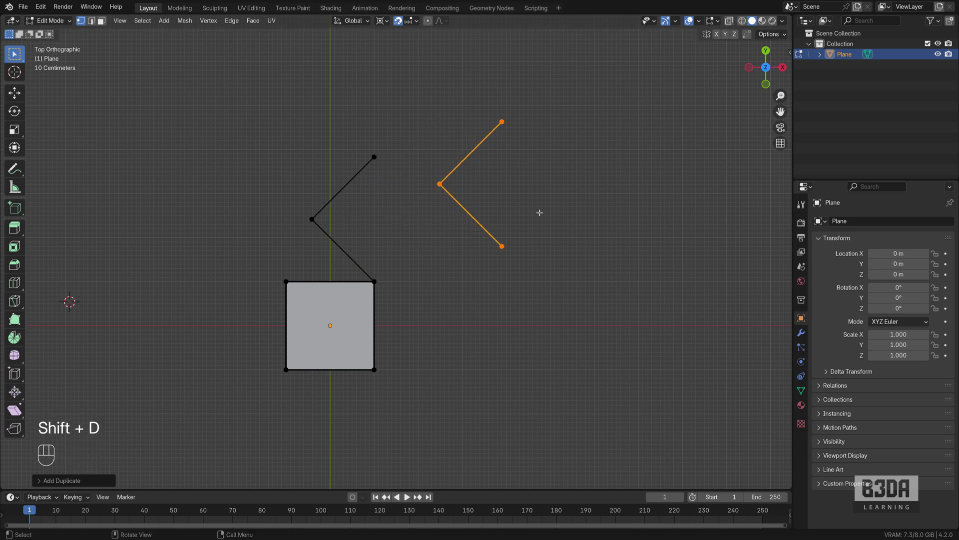
{"action": "key", "text": "g"}
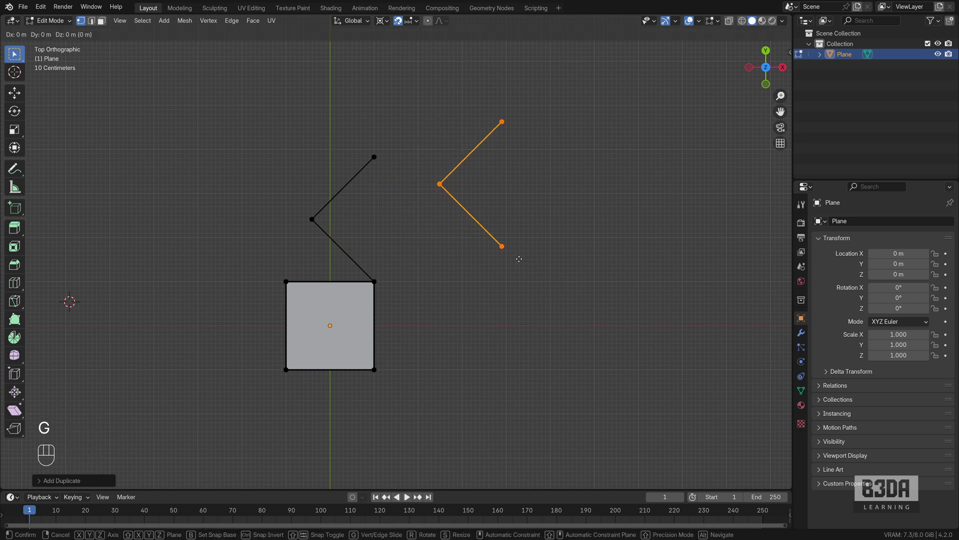
{"action": "key", "text": "b"}
{"action": "left_click", "coordinate": [502, 246]}
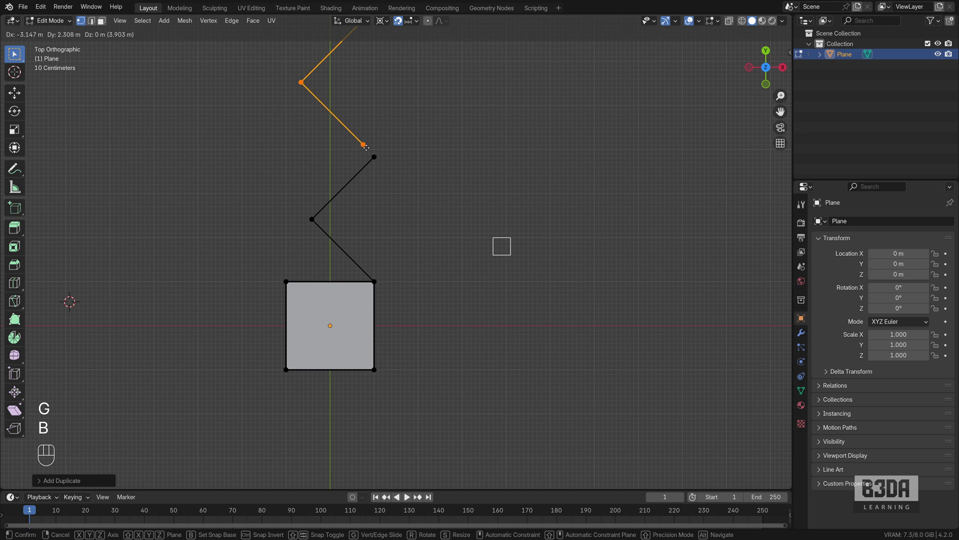
{"action": "left_click", "coordinate": [375, 157]}
{"action": "scroll", "coordinate": [457, 187], "scroll_direction": "down", "scroll_amount": 2}
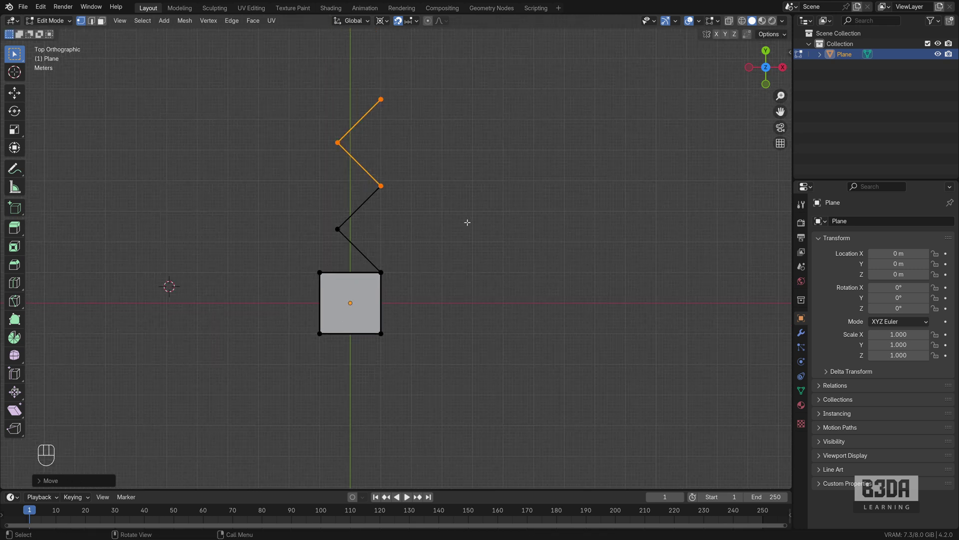
{"action": "middle_click_drag", "start_coordinate": [427, 186], "coordinate": [376, 214], "text": "shift"}
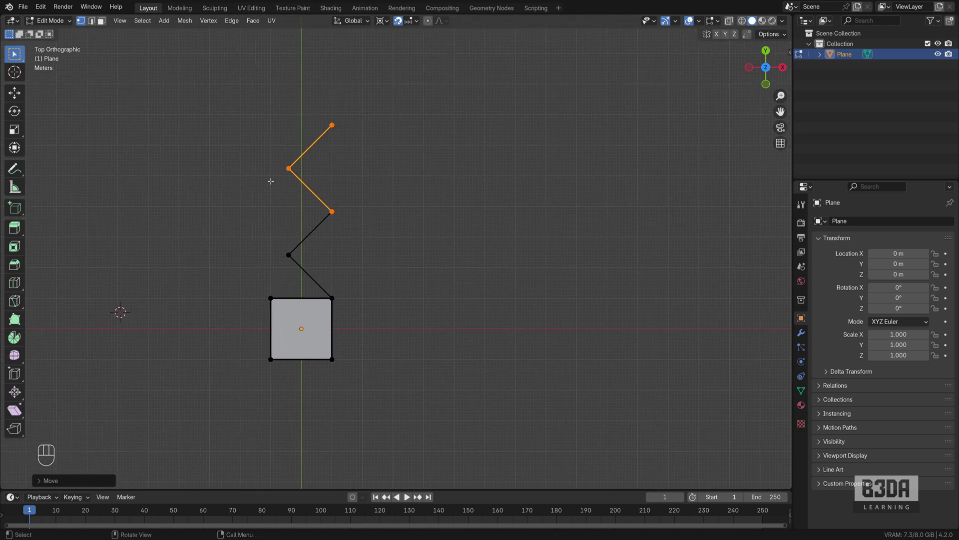
Select the whole four-edge chain, then only its middle vertices.
{"action": "left_click_drag", "start_coordinate": [269, 106], "coordinate": [393, 276]}
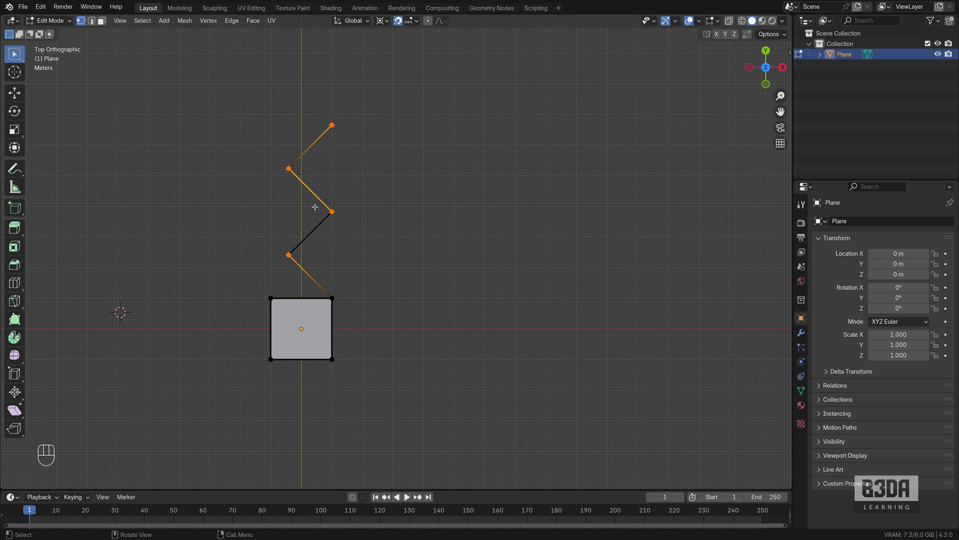
{"action": "key", "text": "ctrl+l"}
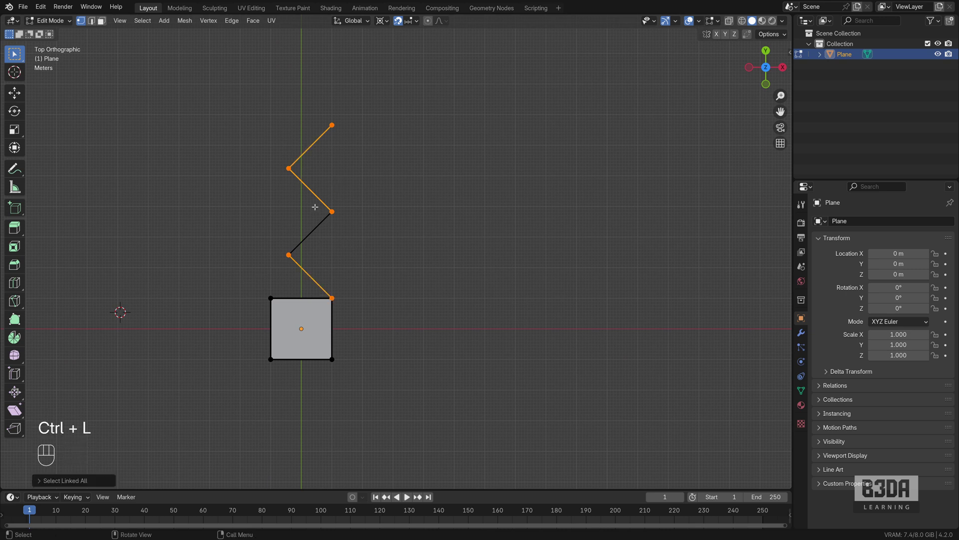
{"action": "left_click_drag", "start_coordinate": [242, 140], "coordinate": [379, 276]}
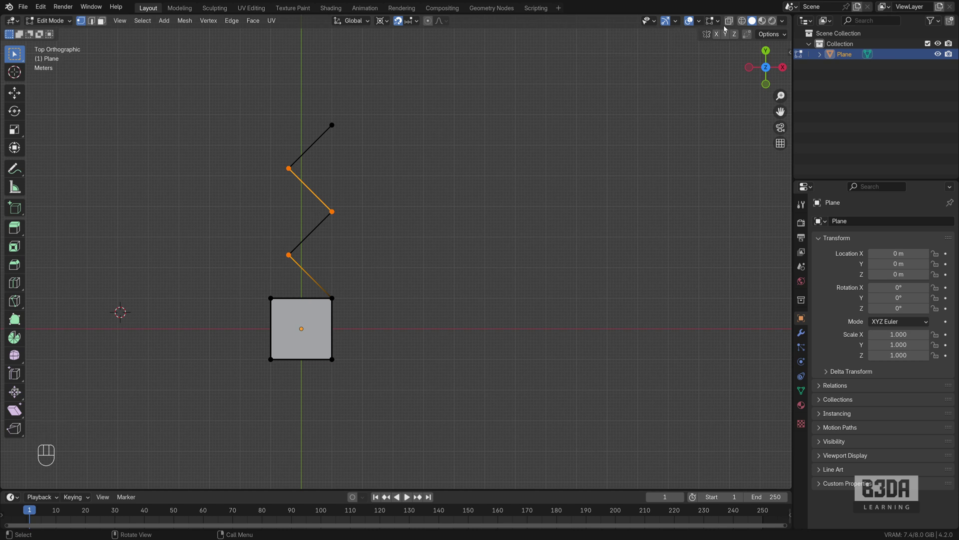
Enable X-ray, select the linked chain, then pick the chain's own bottom vertex.
{"action": "left_click", "coordinate": [742, 20]}
{"action": "mouse_move", "coordinate": [238, 112]}
{"action": "left_mouse_down"}
{"action": "mouse_move", "coordinate": [334, 165]}
{"action": "mouse_move", "coordinate": [387, 266]}
{"action": "left_mouse_up"}
{"action": "key", "text": "ctrl+l"}
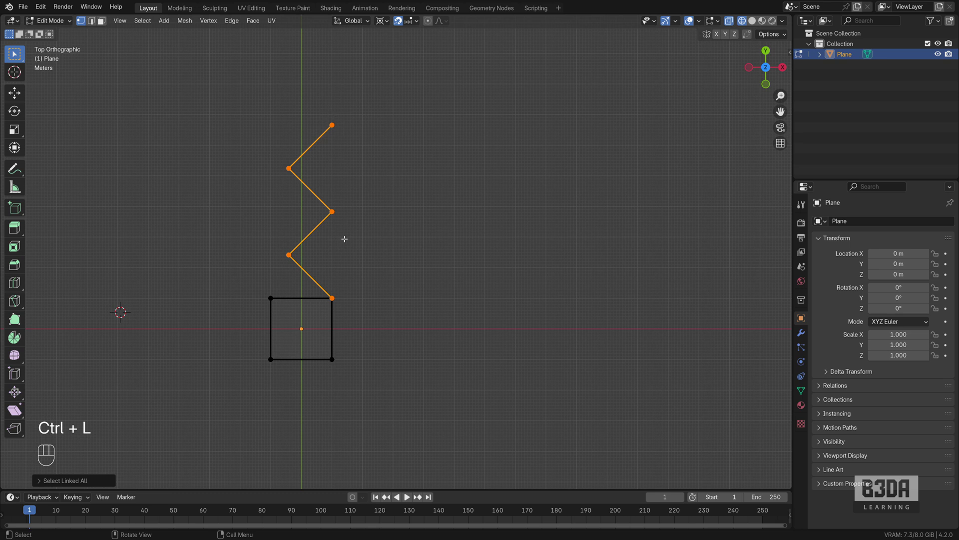
{"action": "left_click", "coordinate": [333, 297]}
{"action": "left_click", "coordinate": [334, 298]}
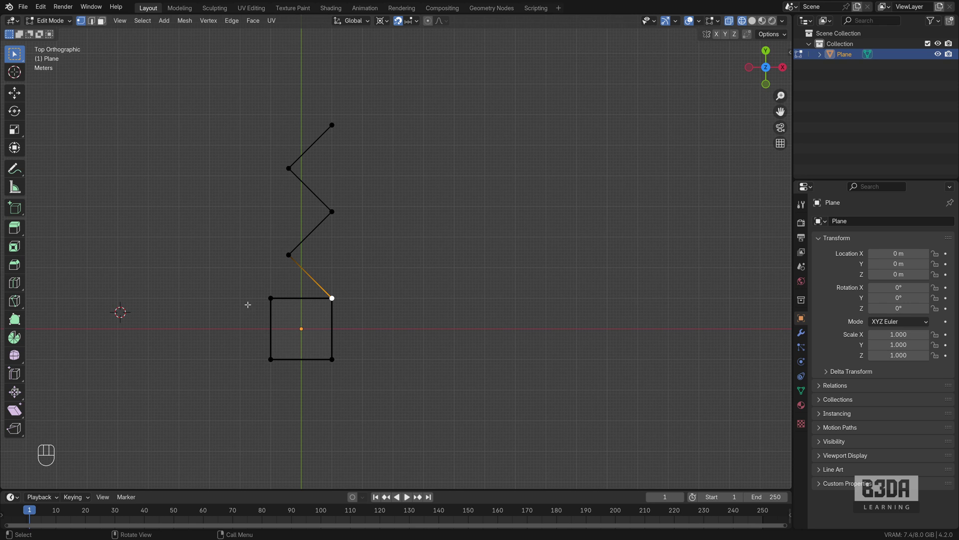
{"action": "right_click_drag", "start_coordinate": [248, 304], "coordinate": [387, 265], "text": "shift"}
Switch the snap target to Vertex and snap the 3D cursor onto the zig-zag's corner vertex.
{"action": "left_click", "coordinate": [412, 20]}
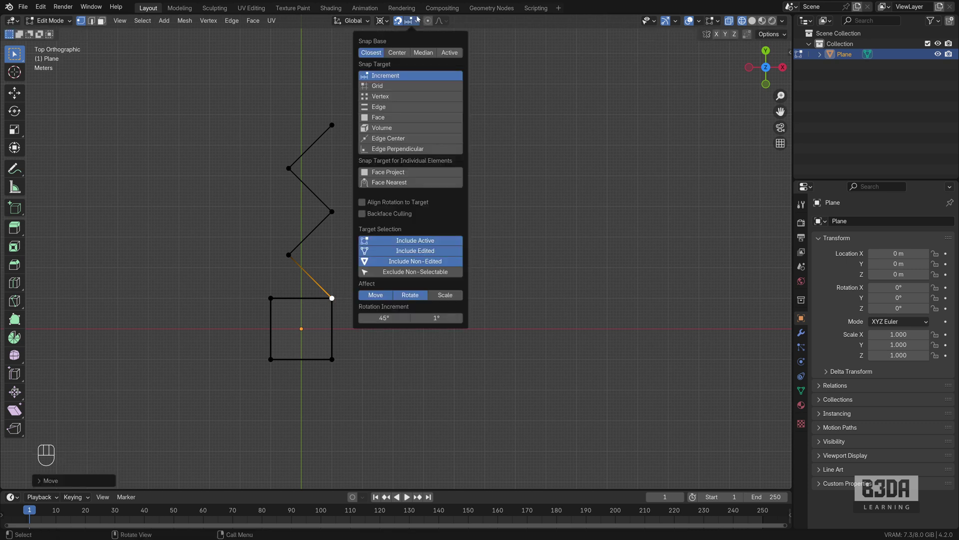
{"action": "left_click", "coordinate": [407, 96]}
{"action": "right_click_drag", "start_coordinate": [366, 276], "coordinate": [332, 297], "text": "shift"}
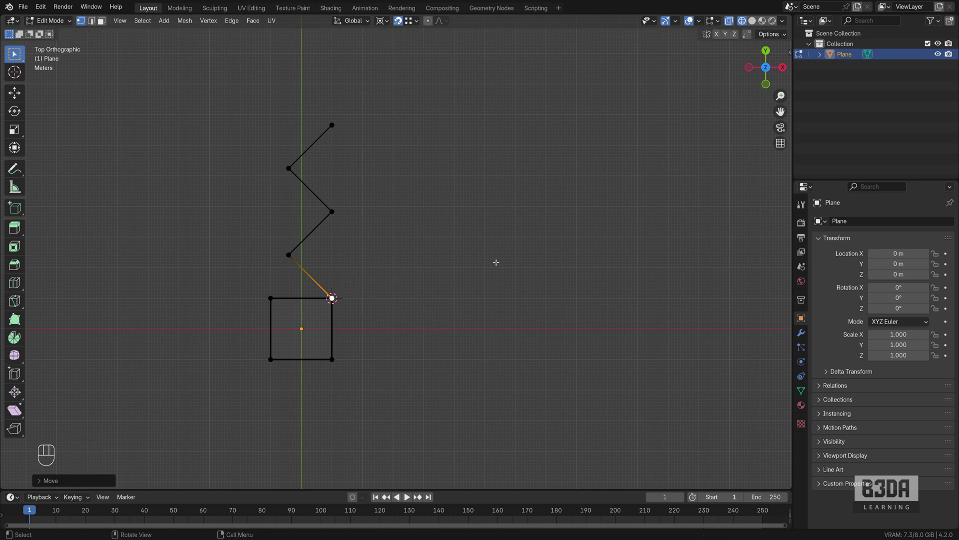
Select the whole connected zig-zag, trial a rotation and cancel it, then restore Increment snapping.
{"action": "left_click_drag", "start_coordinate": [360, 101], "coordinate": [264, 270]}
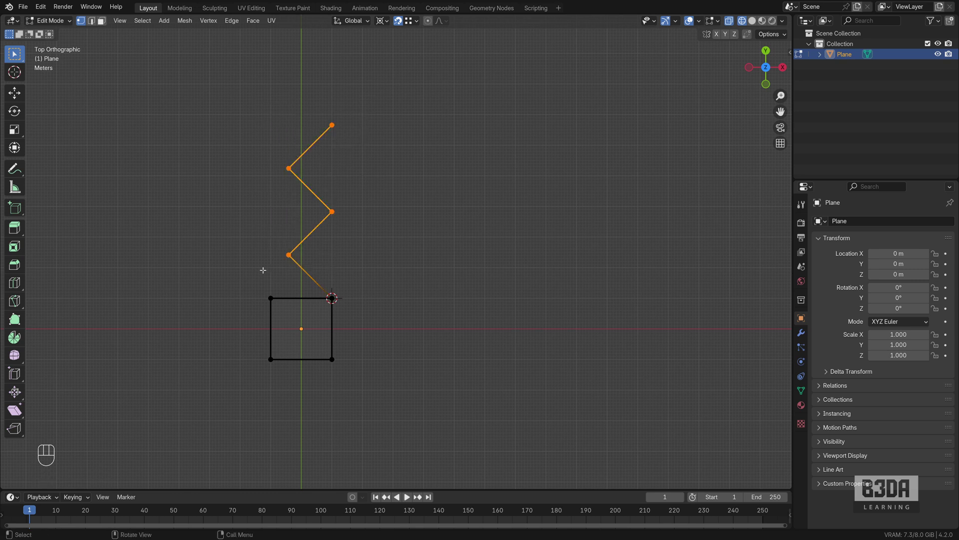
{"action": "key", "text": "ctrl+l"}
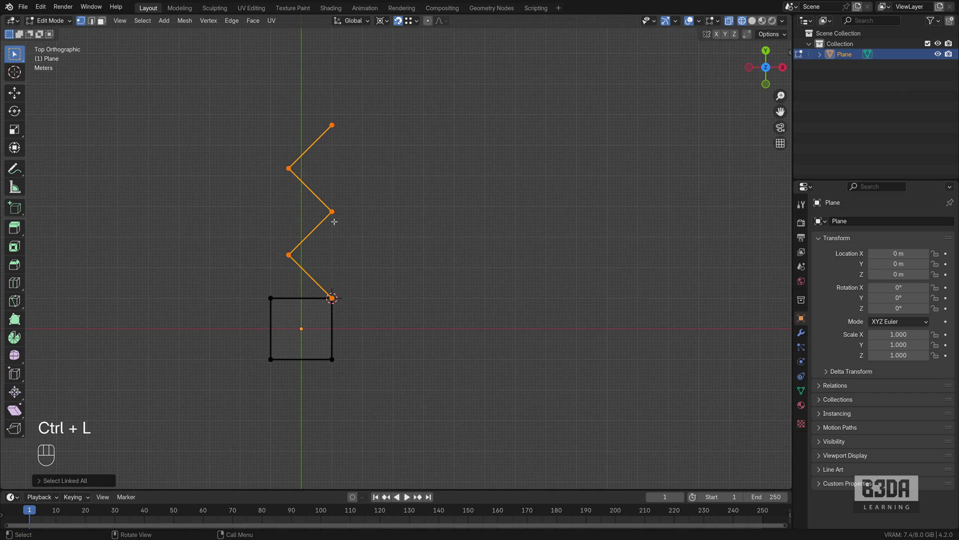
{"action": "key", "text": "r"}
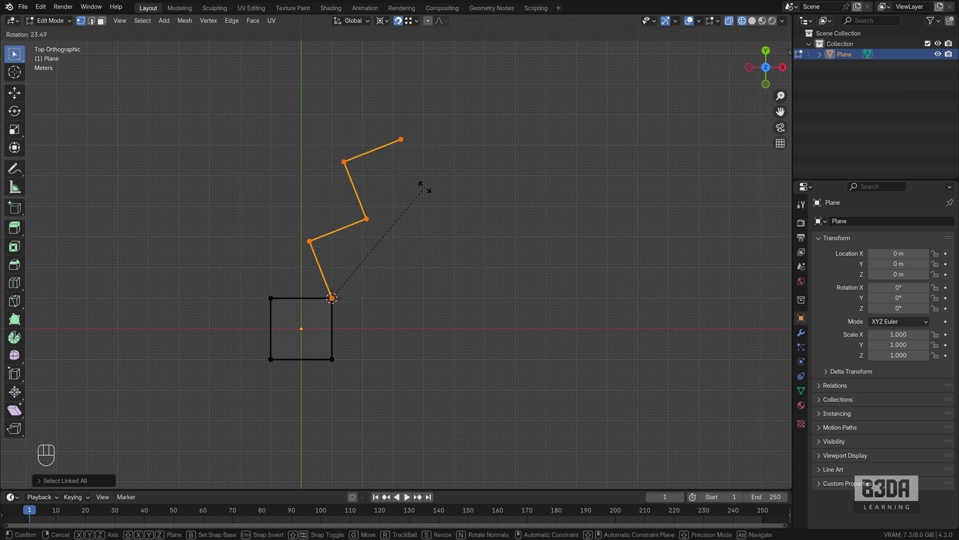
{"action": "key", "text": "Escape"}
{"action": "left_click", "coordinate": [410, 20]}
{"action": "left_click", "coordinate": [395, 77]}
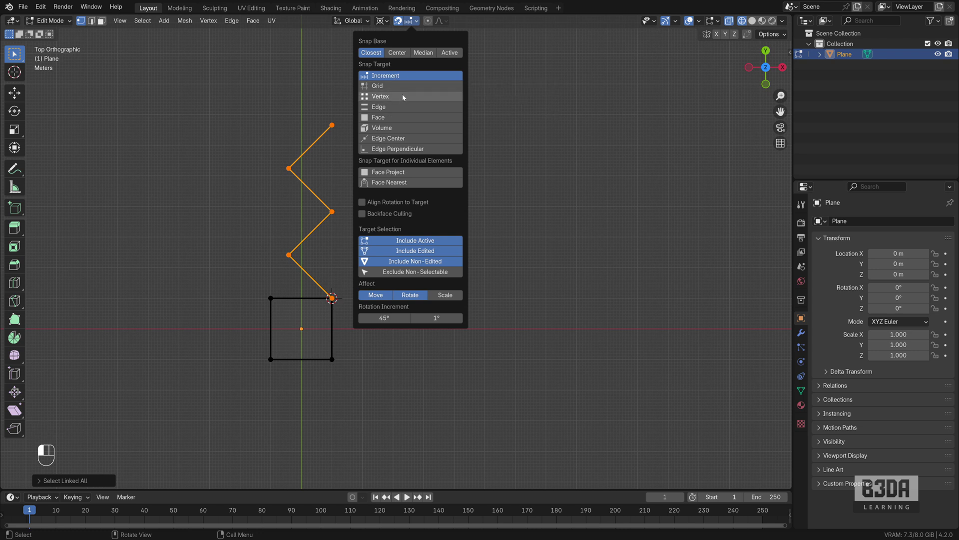
Add Vertex as a second snap target alongside Increment, then test-rotate the zig-zag and cancel.
{"action": "left_click", "coordinate": [404, 97], "text": "shift"}
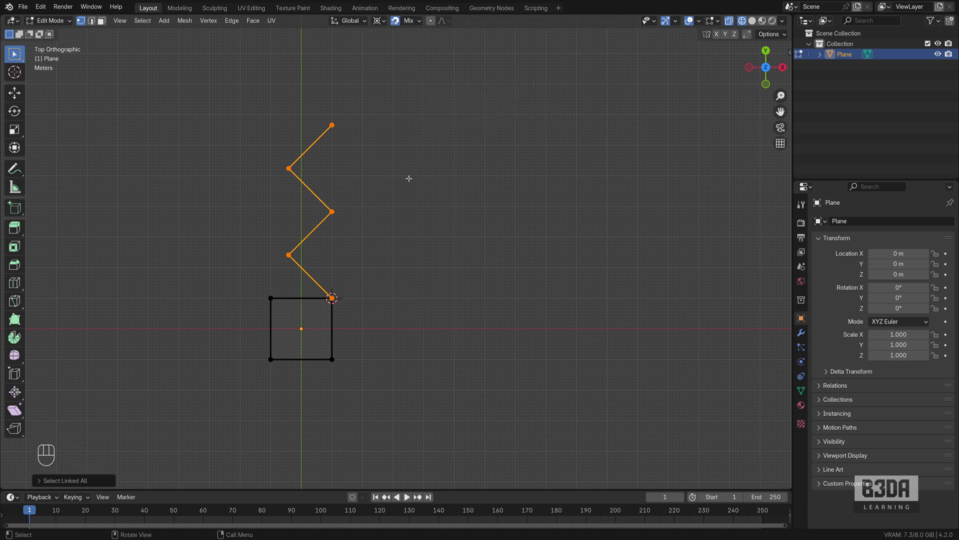
{"action": "key", "text": "r"}
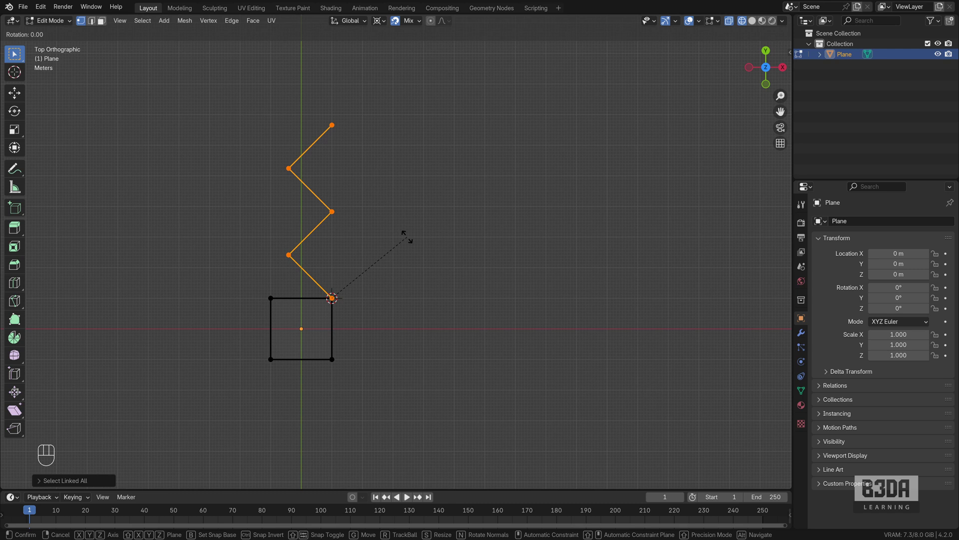
{"action": "key", "text": "Escape"}
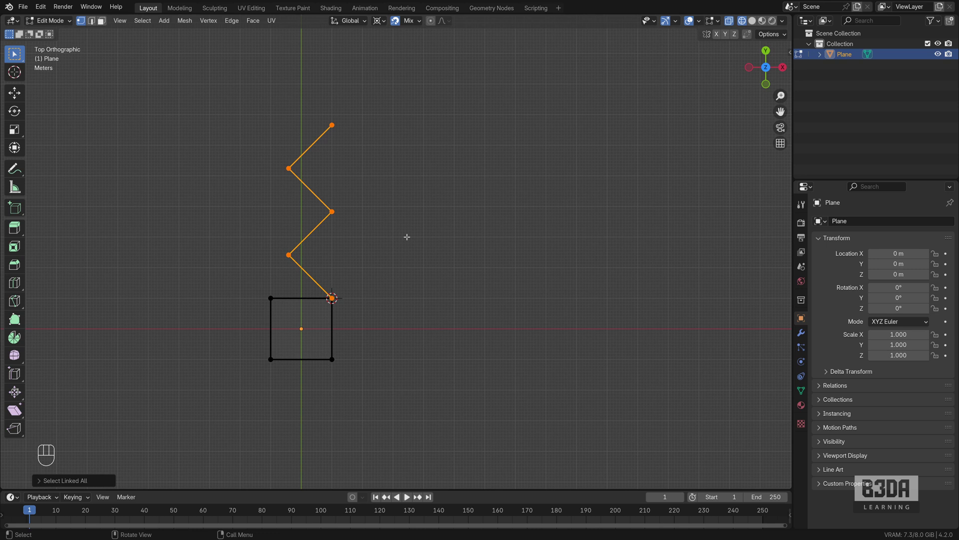
Display the Mix snapping popover with Increment and Vertex targets and 45° rotation increment.
{"action": "left_click", "coordinate": [415, 21]}
{"action": "left_click", "coordinate": [420, 21]}
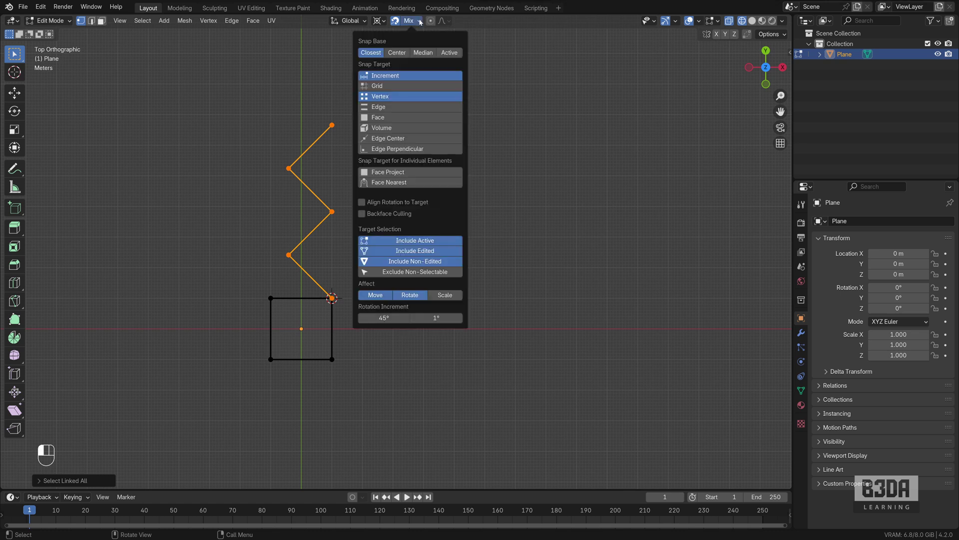